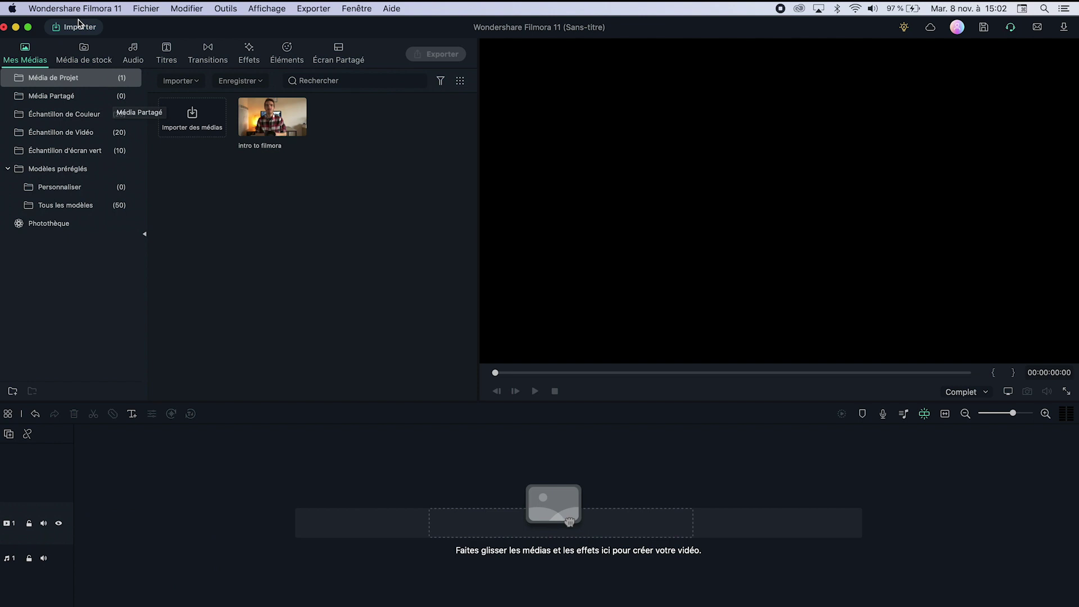
Check for available software updates and close the update notice.
{"action": "left_click", "coordinate": [80, 9]}
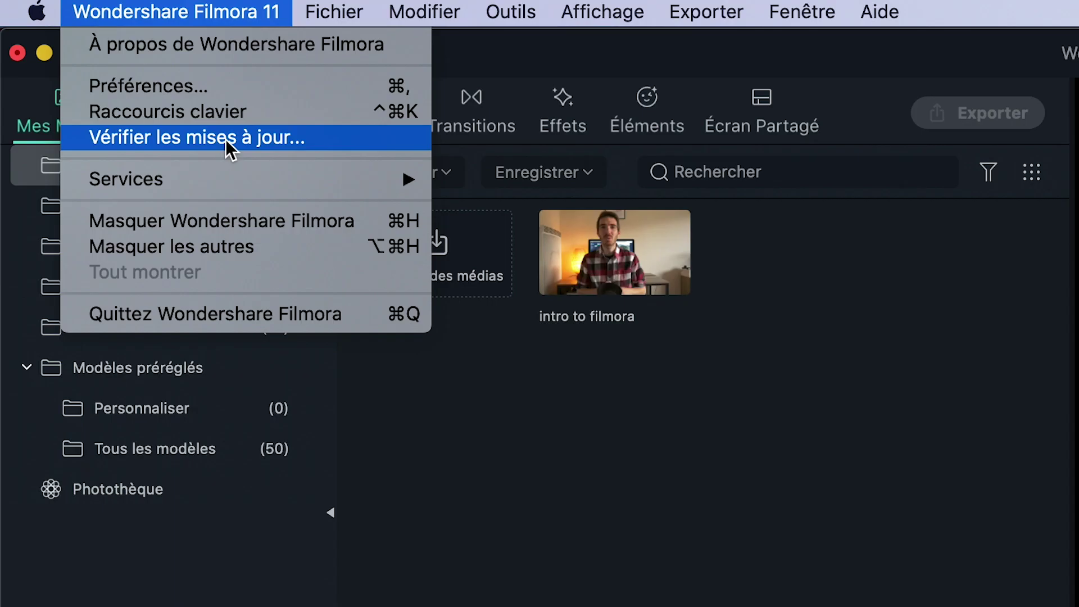
{"action": "left_click", "coordinate": [225, 139]}
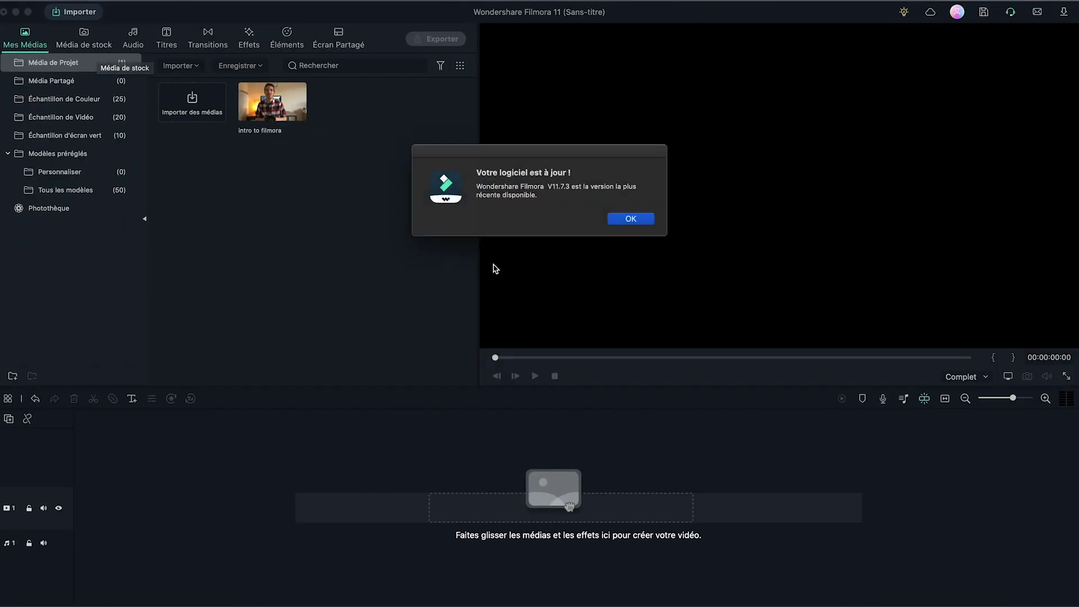
{"action": "left_click", "coordinate": [628, 221]}
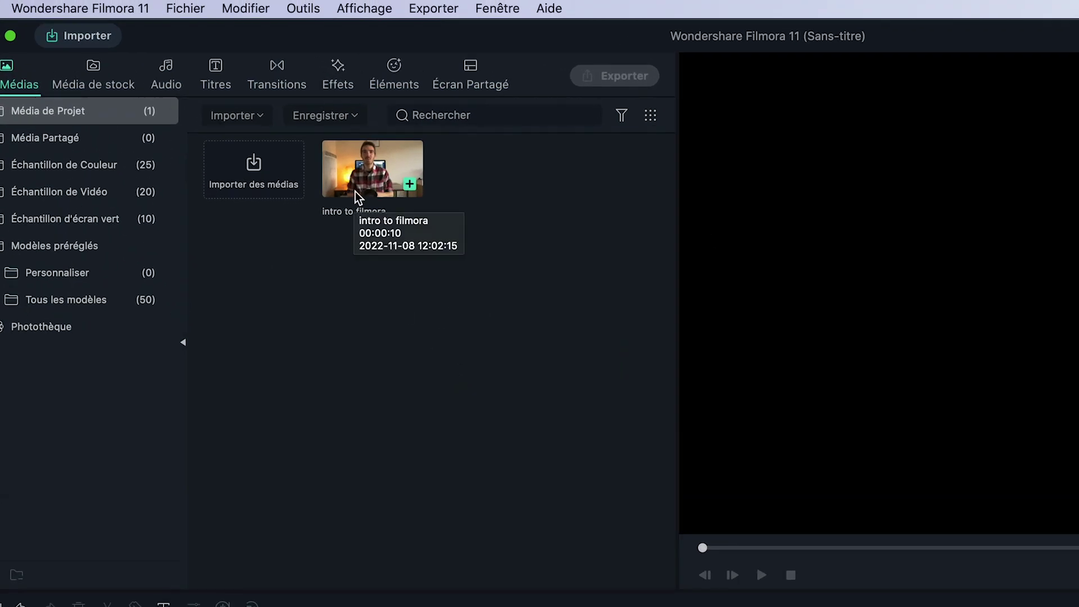
Place the intro to filmora clip at the start of video track 1, preview it and return the playhead to the beginning.
{"action": "left_click_drag", "start_coordinate": [370, 181], "coordinate": [80, 503]}
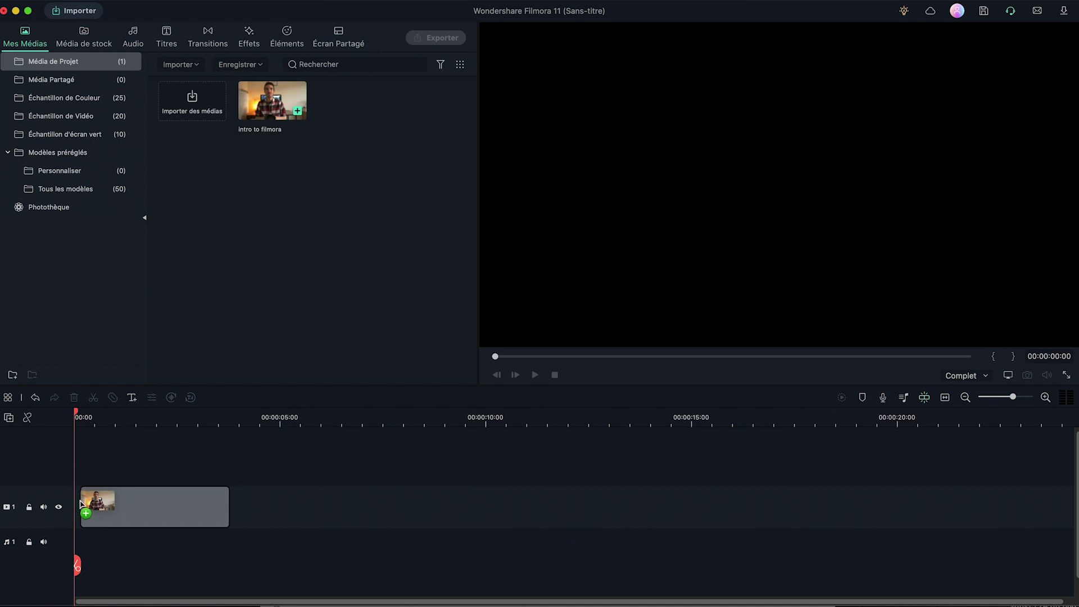
{"action": "key", "text": "space"}
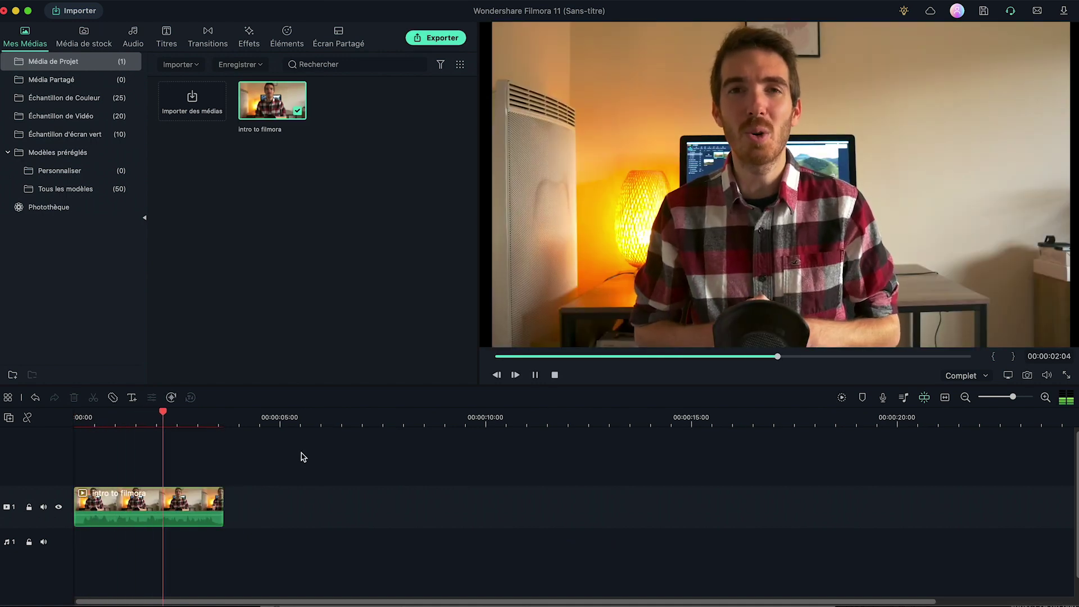
{"action": "key", "text": "space"}
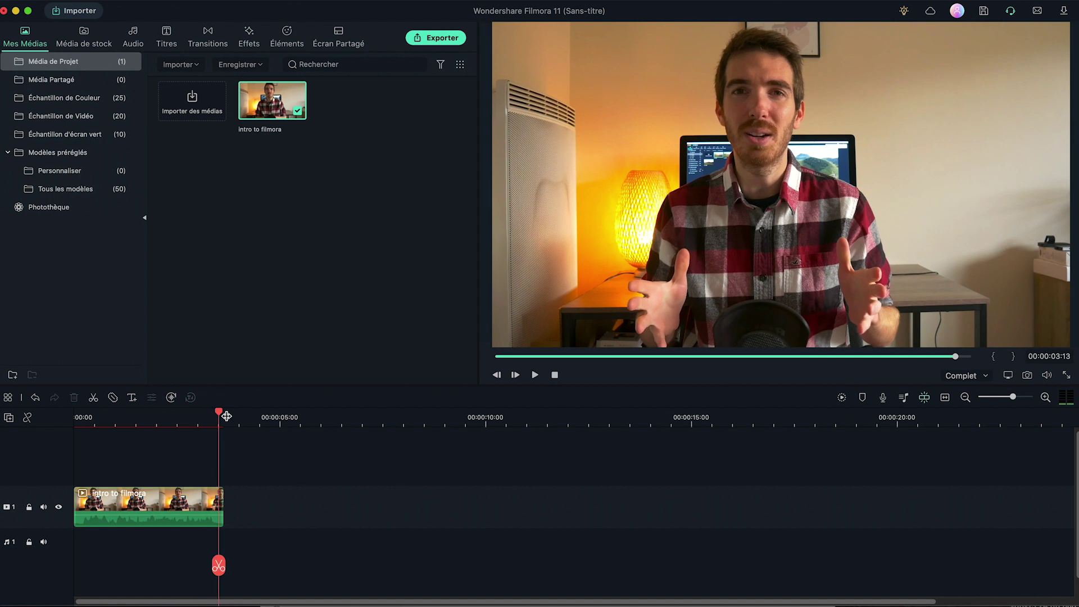
{"action": "key", "text": "Home"}
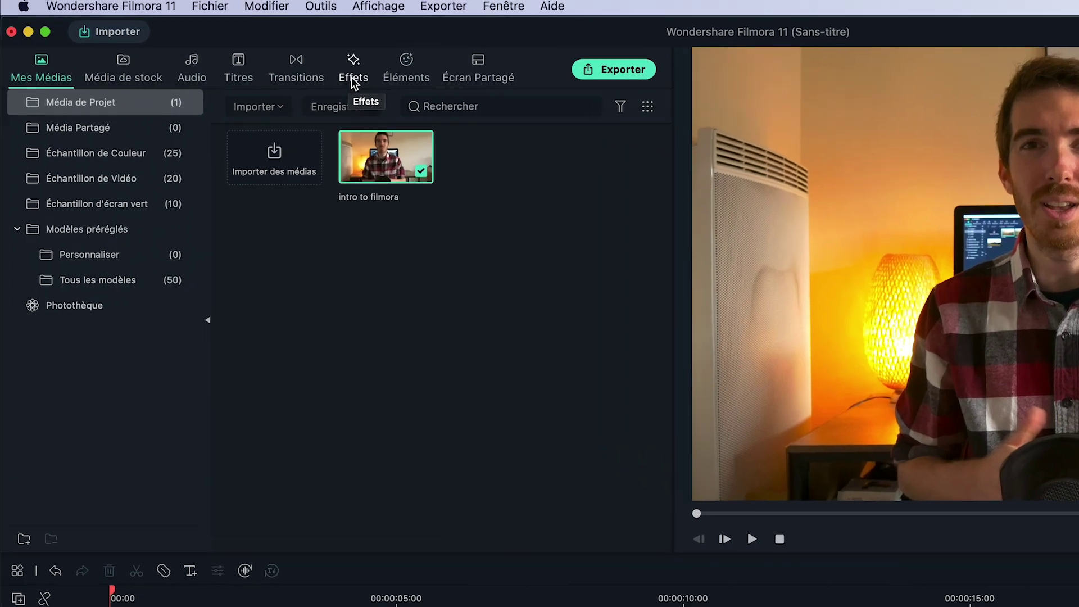
Apply the Robot IA audio effect from Filmstock's Effets Audio to the intro clip, play it, and return the playhead to the start.
{"action": "left_click", "coordinate": [249, 36]}
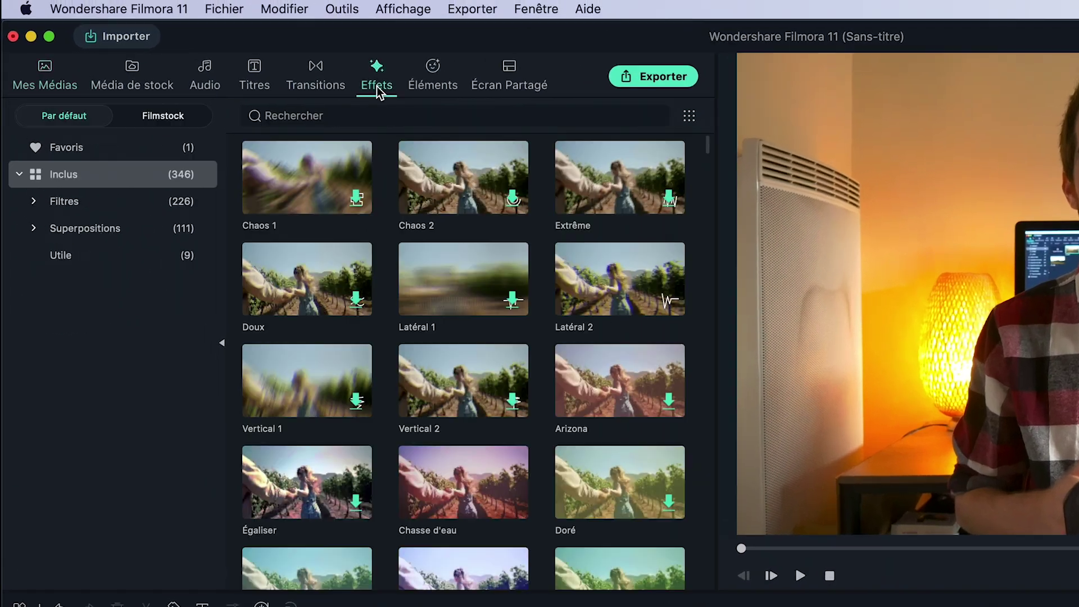
{"action": "left_click", "coordinate": [163, 116]}
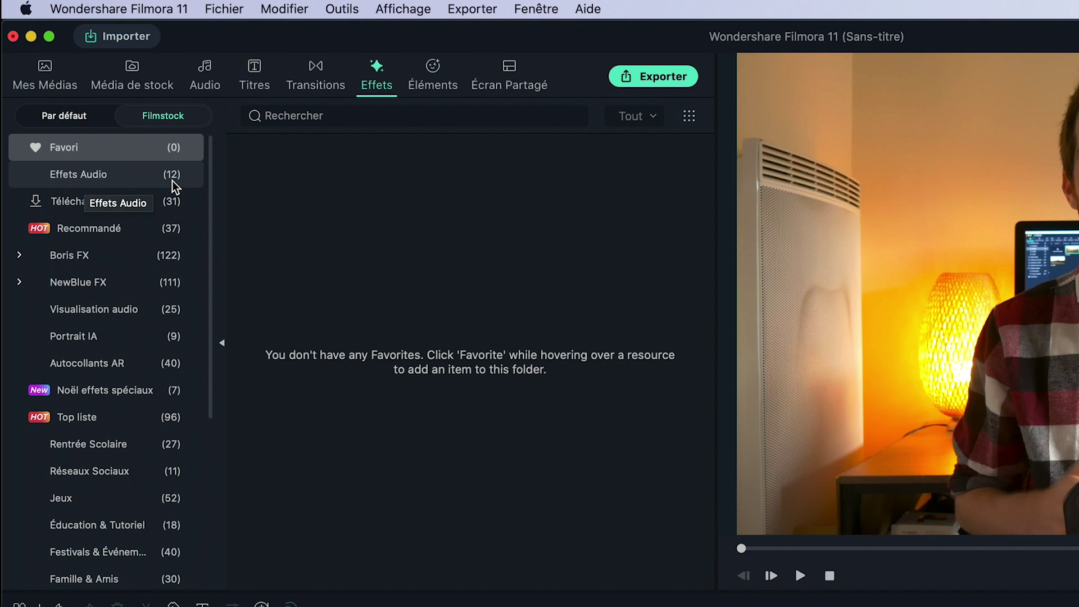
{"action": "left_click", "coordinate": [89, 182]}
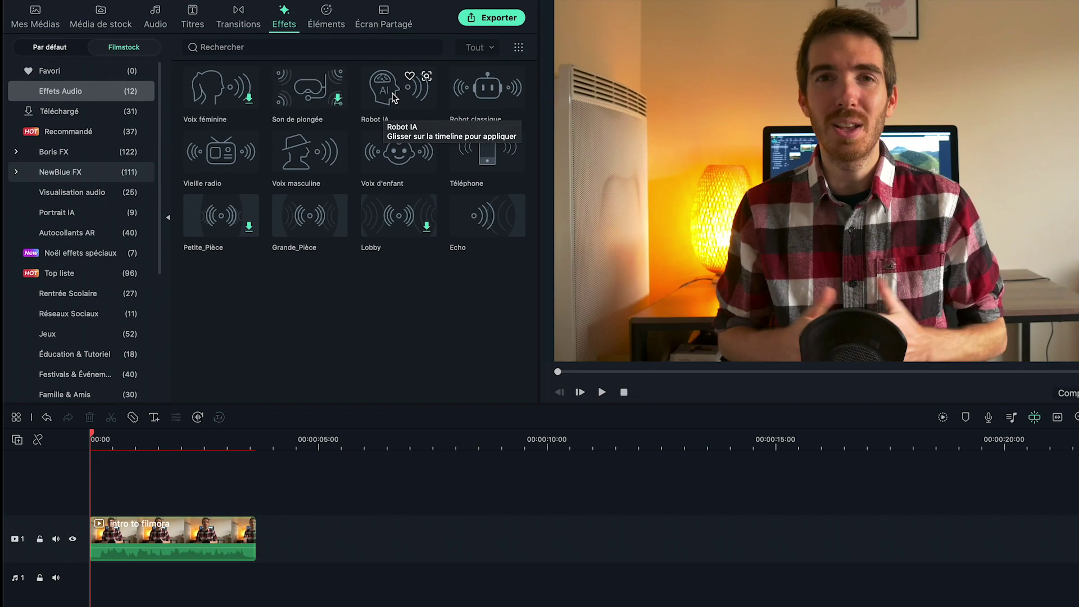
{"action": "left_click_drag", "start_coordinate": [498, 208], "coordinate": [164, 606]}
{"action": "left_click_drag", "start_coordinate": [225, 420], "coordinate": [174, 525]}
{"action": "key", "text": "space"}
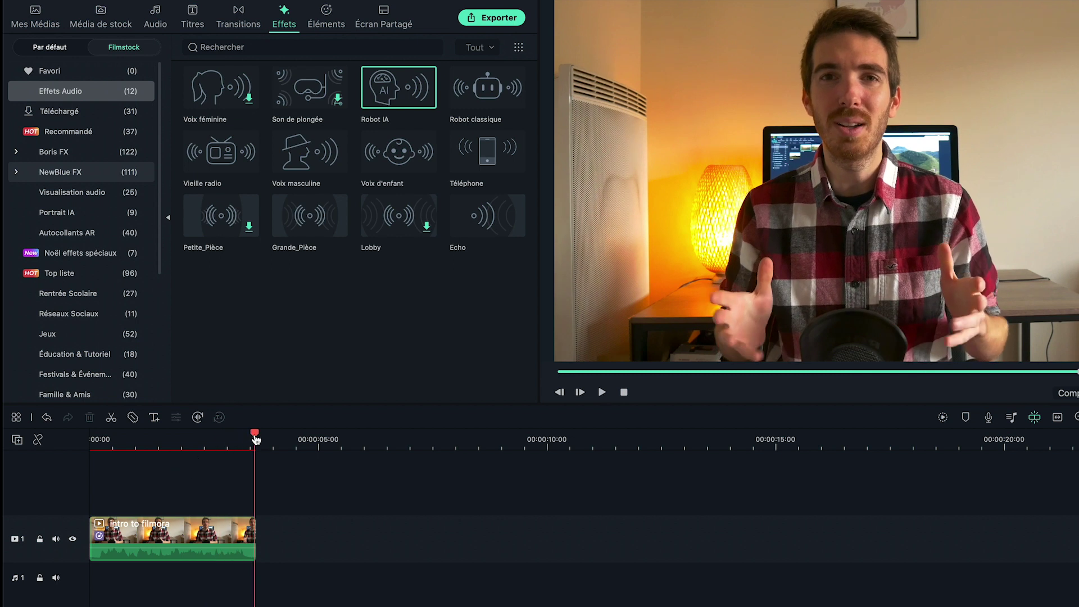
{"action": "left_click_drag", "start_coordinate": [256, 439], "coordinate": [77, 442]}
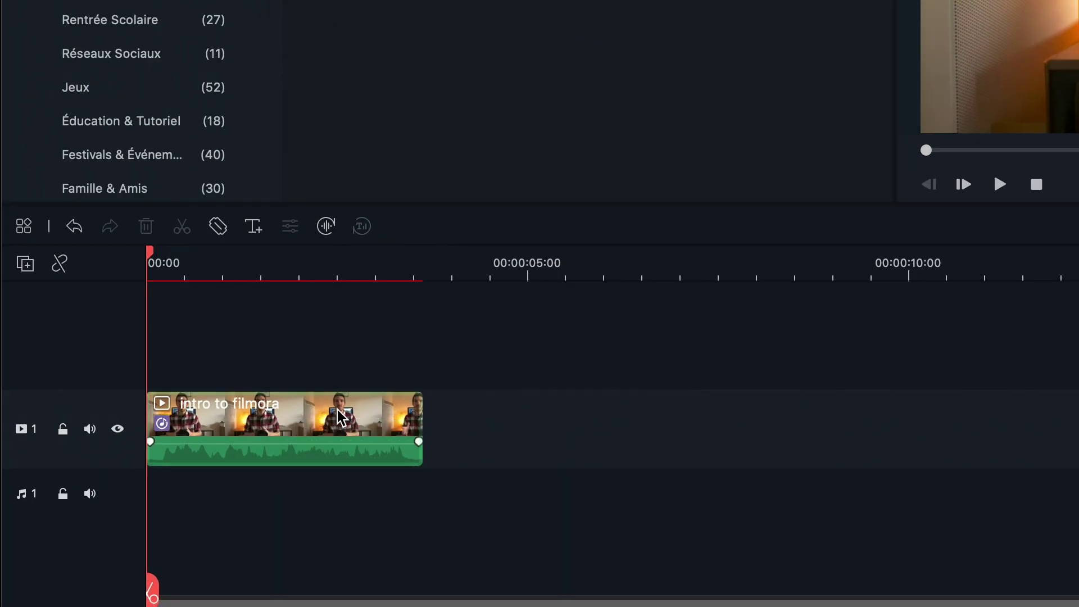
Set the intro clip's audio pitch (Hauteur de ton) to -5 and listen to the result.
{"action": "double_click", "coordinate": [143, 535]}
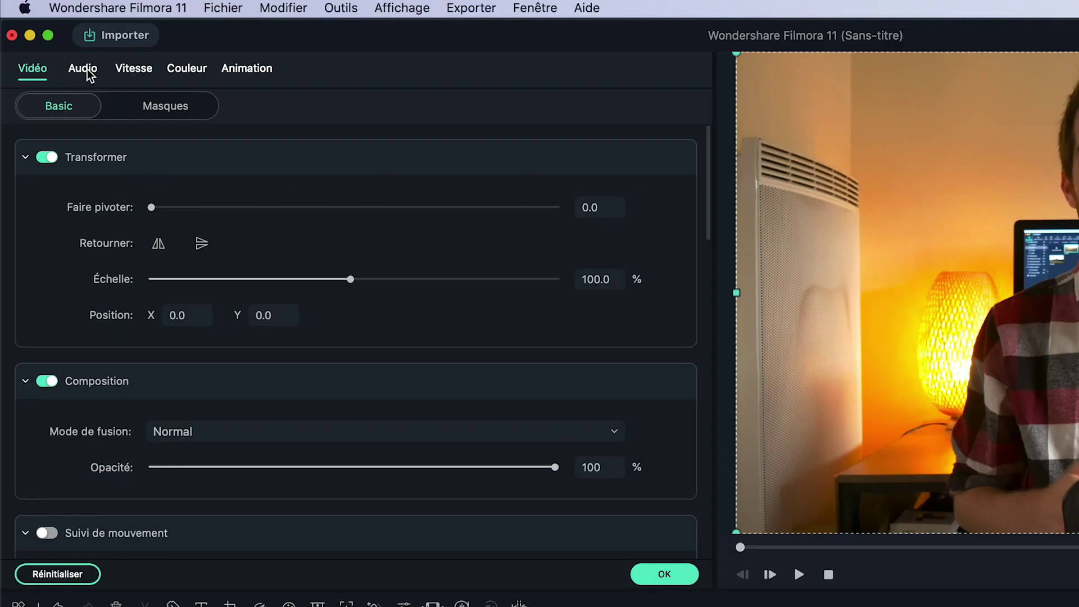
{"action": "left_click", "coordinate": [89, 74]}
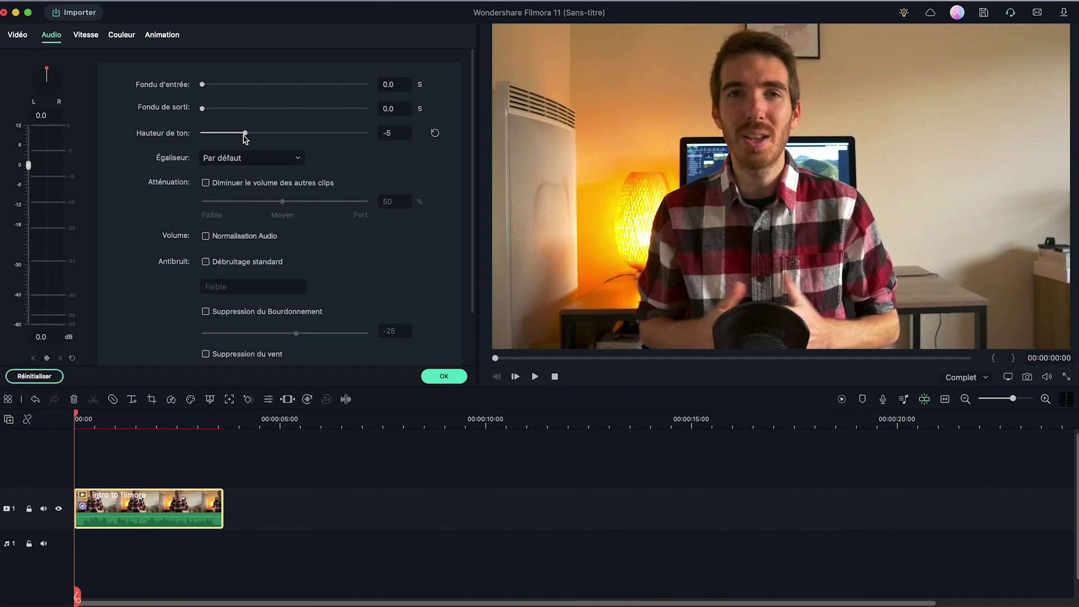
{"action": "left_click", "coordinate": [535, 376]}
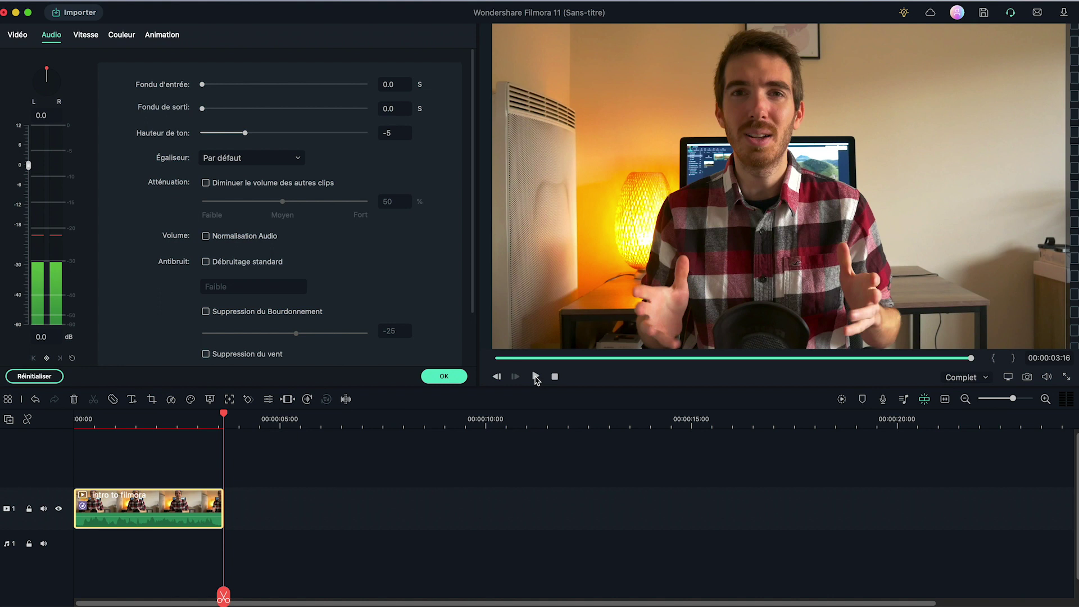
{"action": "left_click", "coordinate": [535, 377]}
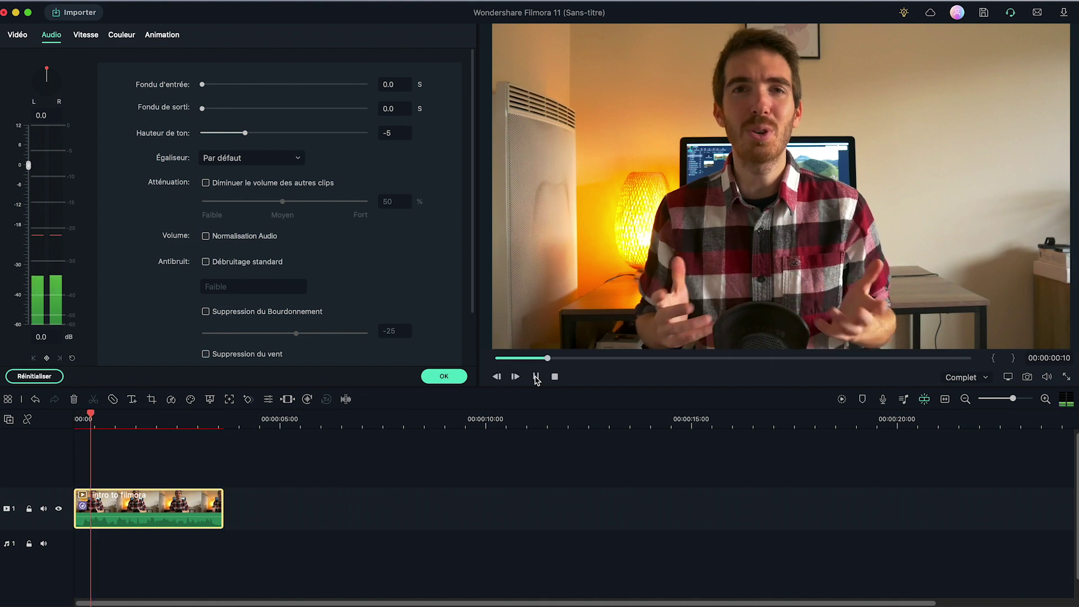
{"action": "key", "text": "space"}
{"action": "key", "text": "Home"}
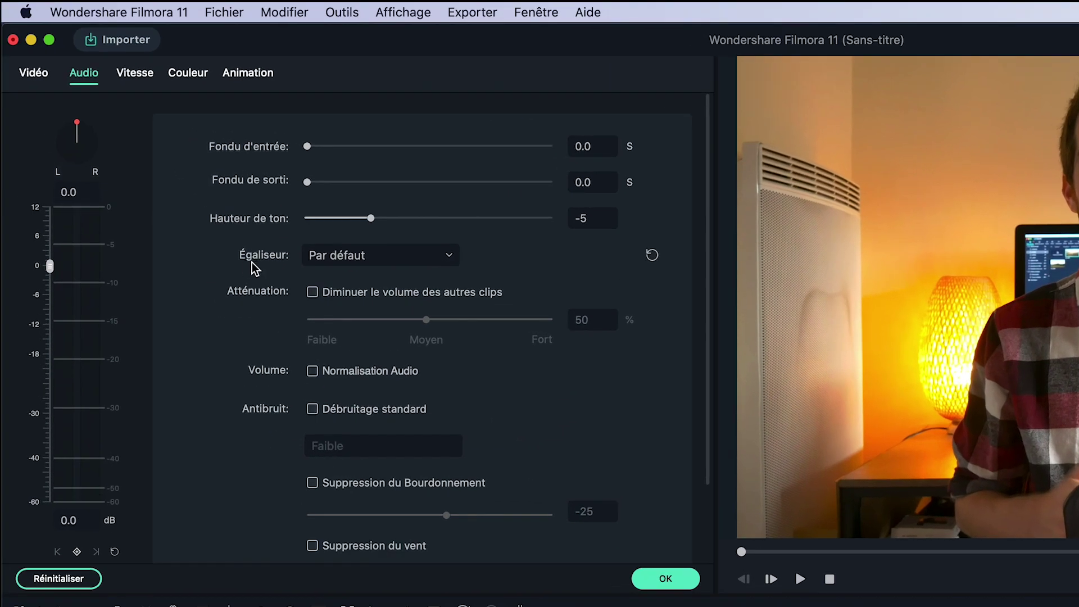
Set the intro clip's audio equalizer to the Ska preset, accept the settings and play the clip.
{"action": "left_click", "coordinate": [329, 258]}
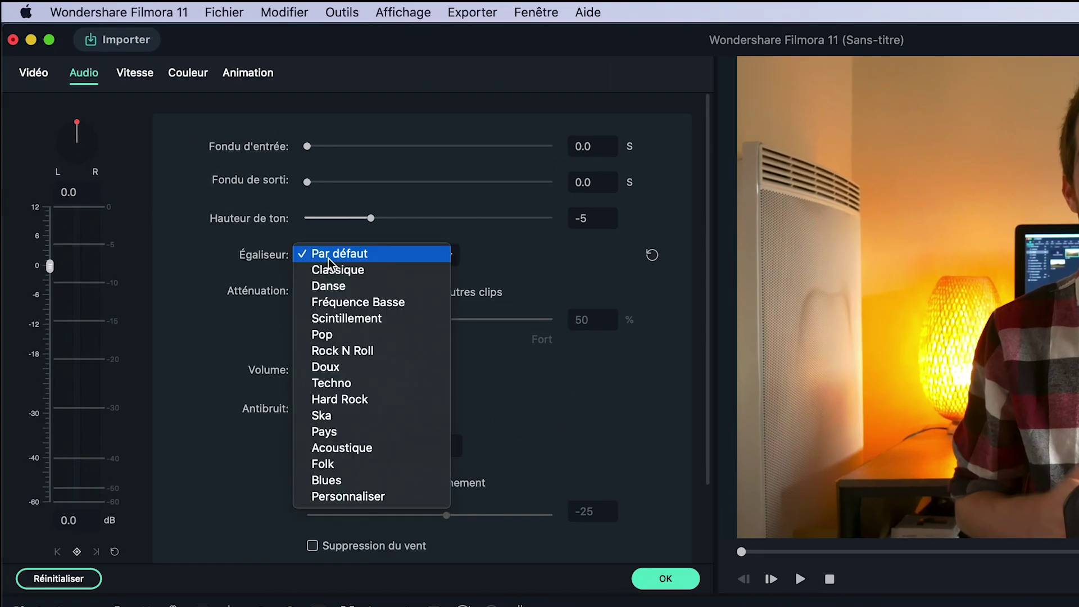
{"action": "left_click", "coordinate": [330, 419]}
{"action": "left_click", "coordinate": [652, 579]}
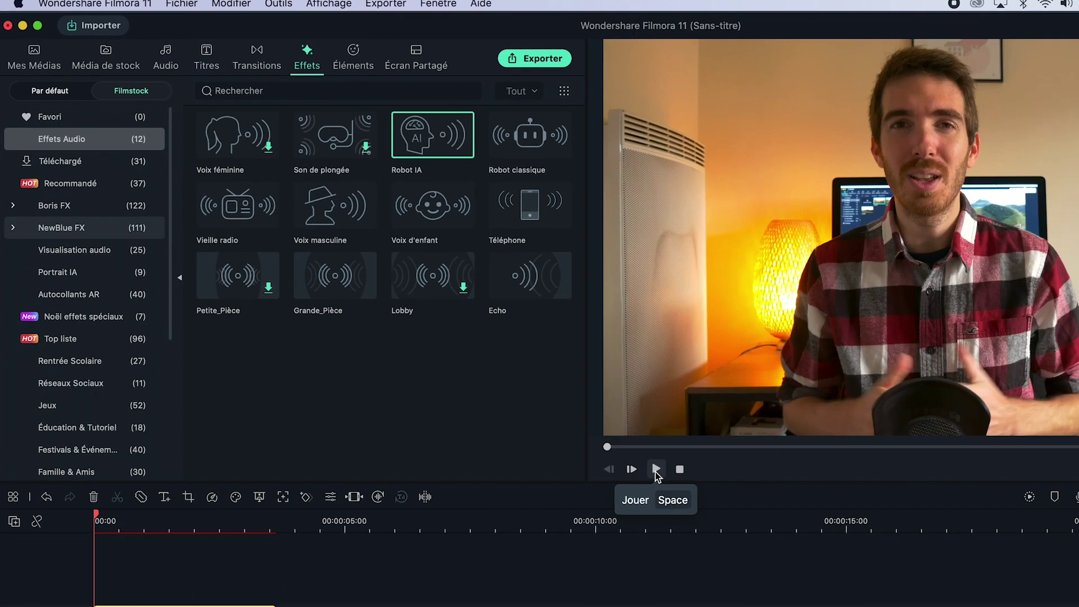
{"action": "left_click", "coordinate": [801, 579]}
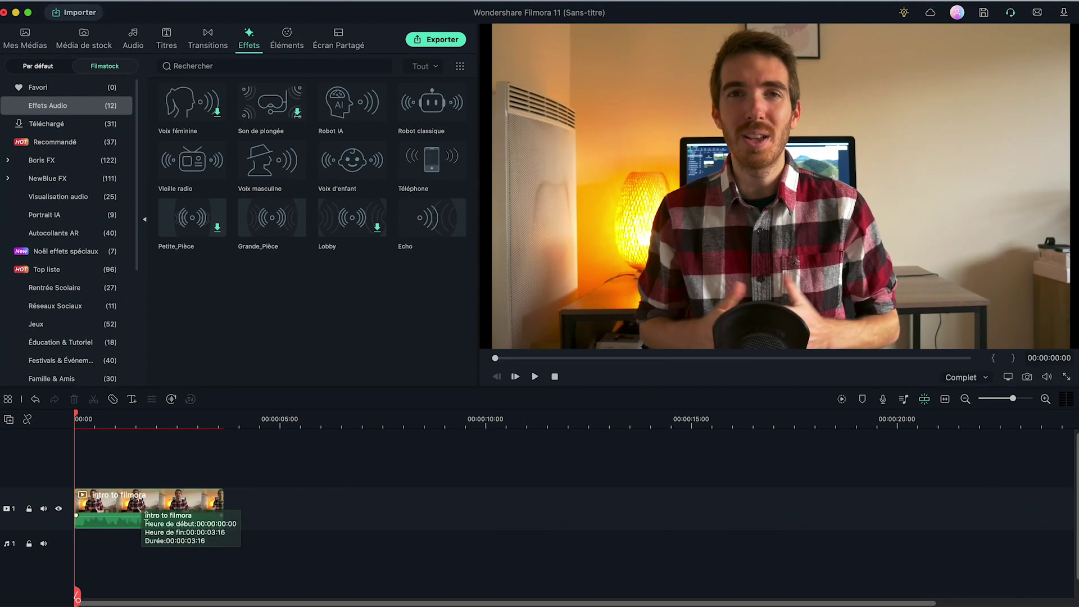
Apply the Robot classique audio effect to the intro clip on the timeline and play it.
{"action": "left_click_drag", "start_coordinate": [424, 112], "coordinate": [149, 508]}
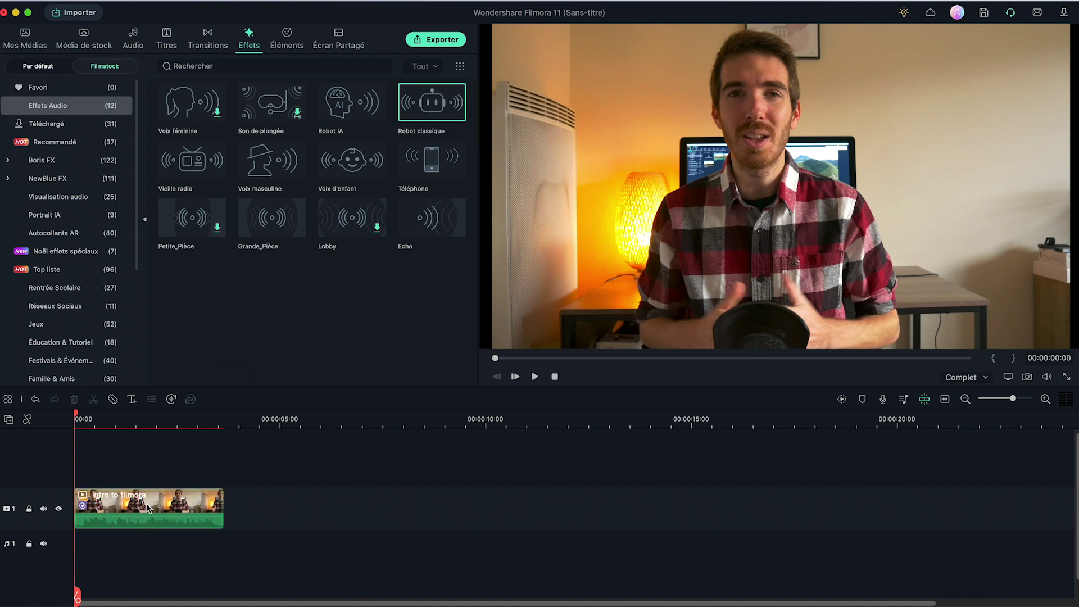
{"action": "key", "text": "space"}
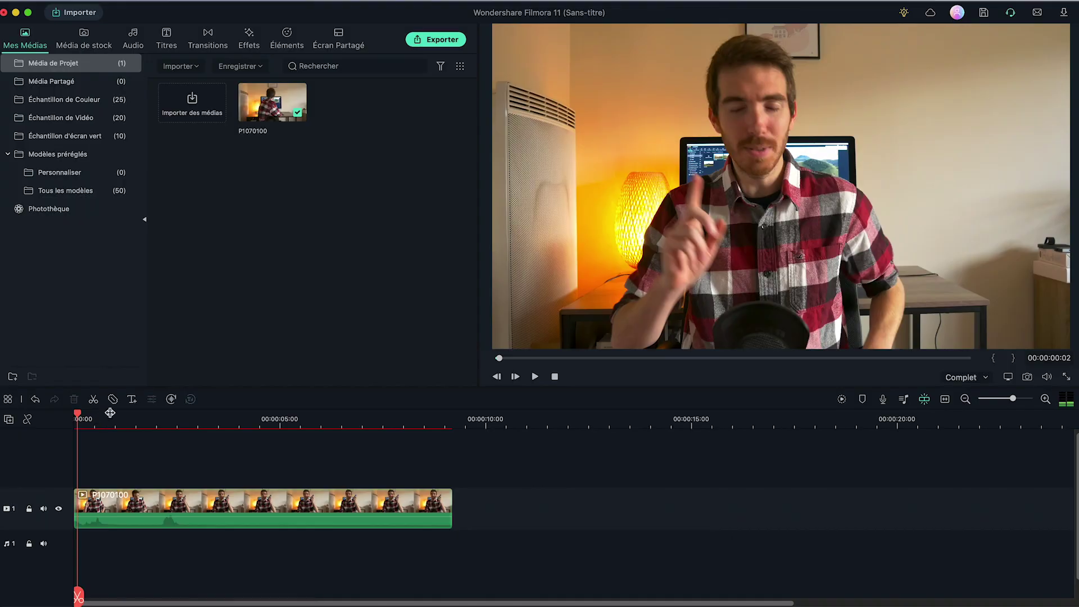
Play the P1070100 clip and place the playhead at 00:00:02:22, where the phone is held to the ear.
{"action": "key", "text": "space"}
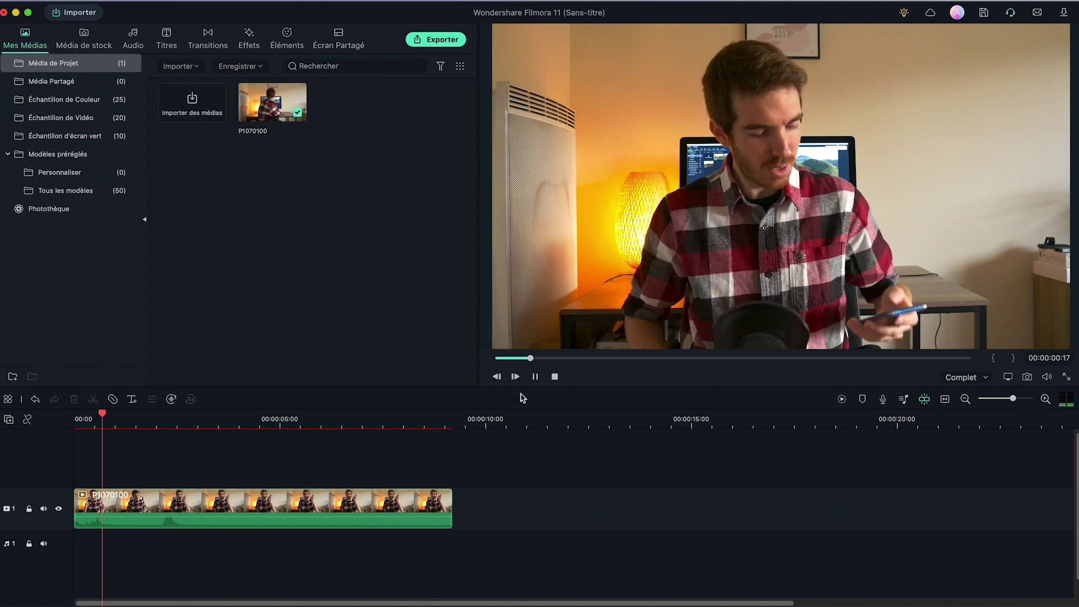
{"action": "key", "text": "space"}
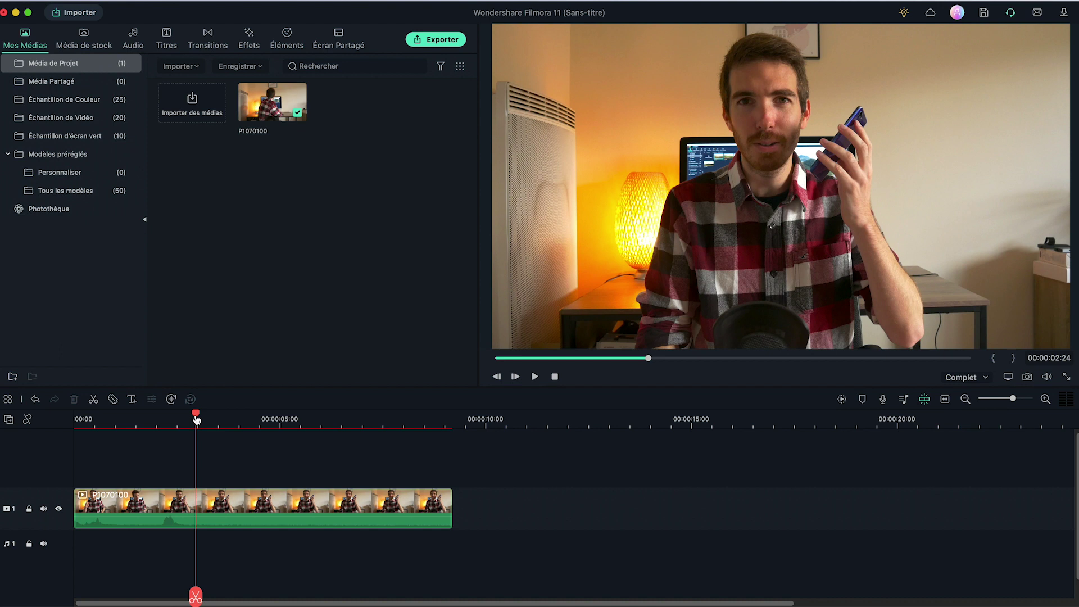
{"action": "mouse_move", "coordinate": [197, 418]}
{"action": "left_mouse_down"}
{"action": "mouse_move", "coordinate": [162, 419]}
{"action": "mouse_move", "coordinate": [193, 419]}
{"action": "left_mouse_up"}
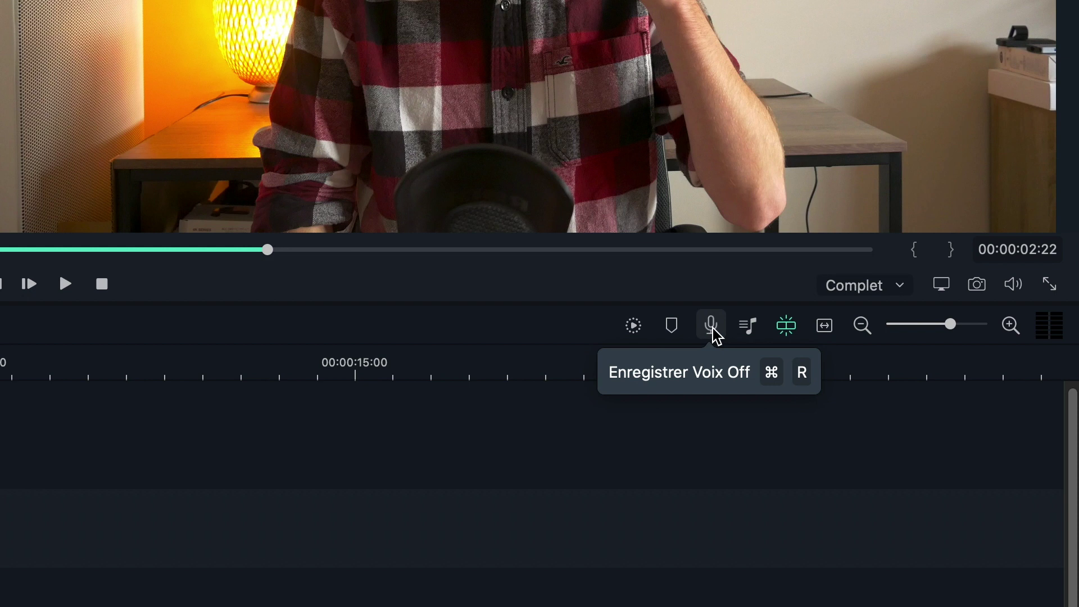
Record a voice-over from the playhead position using the RODE NT-USB microphone, stop it and close the recording dialog.
{"action": "left_click", "coordinate": [712, 328]}
{"action": "left_click", "coordinate": [491, 194]}
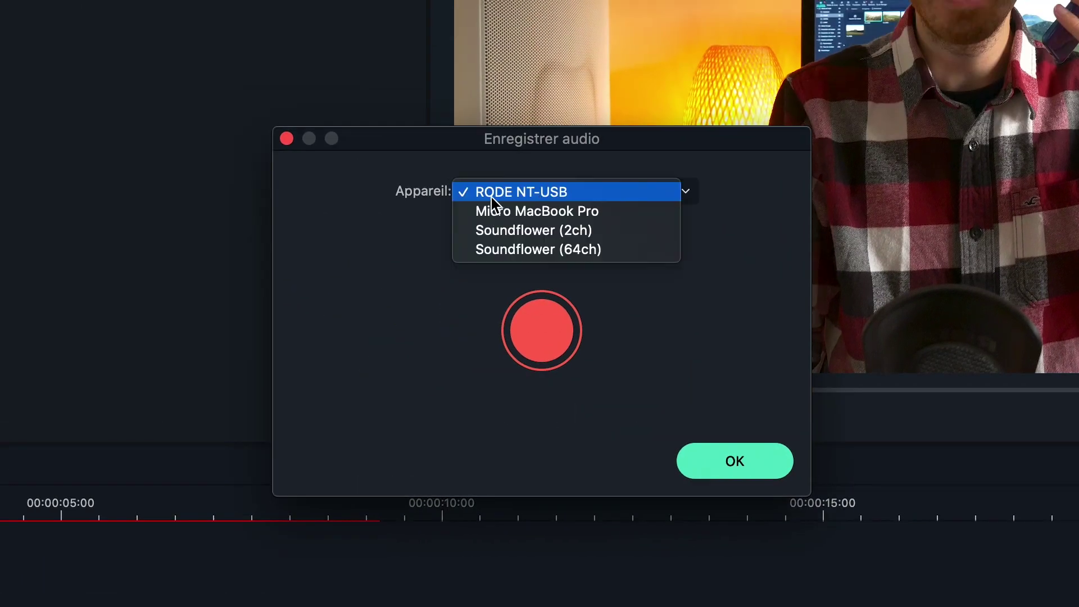
{"action": "left_click", "coordinate": [491, 197]}
{"action": "left_click", "coordinate": [541, 334]}
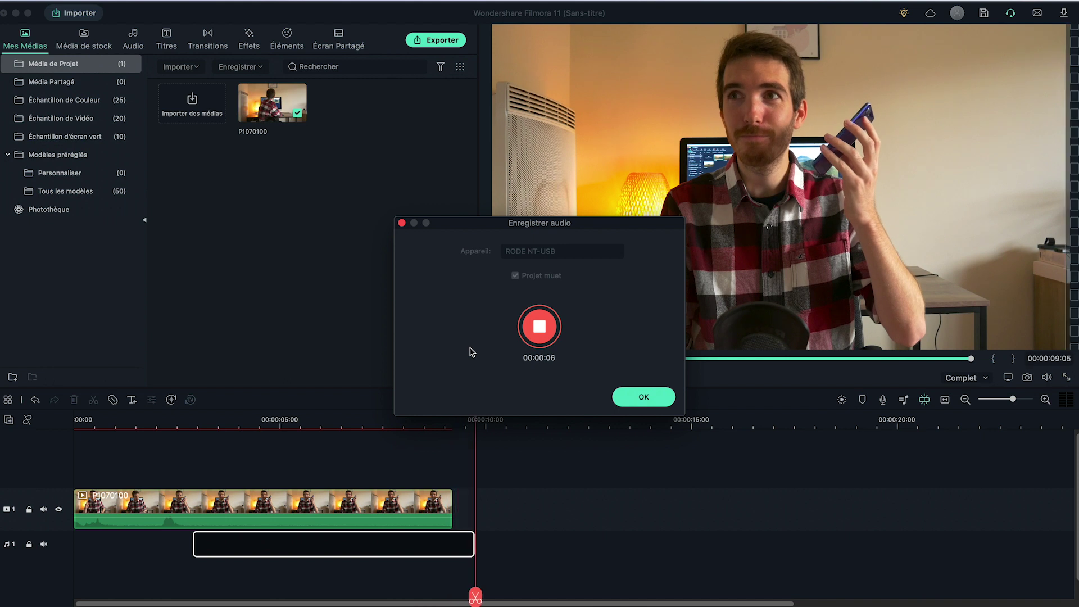
{"action": "left_click", "coordinate": [537, 332]}
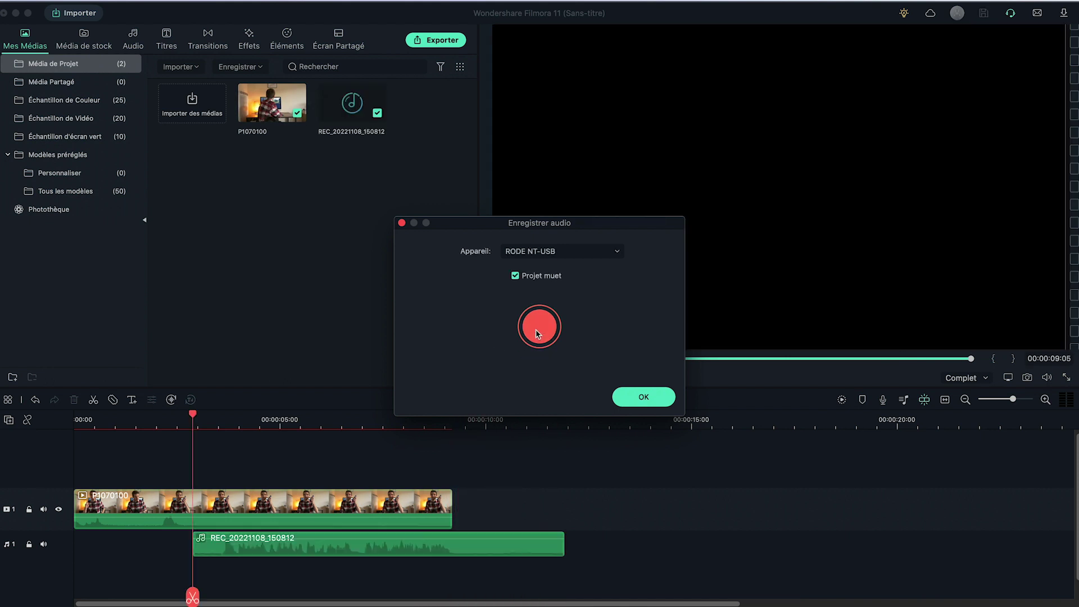
{"action": "left_click", "coordinate": [643, 397]}
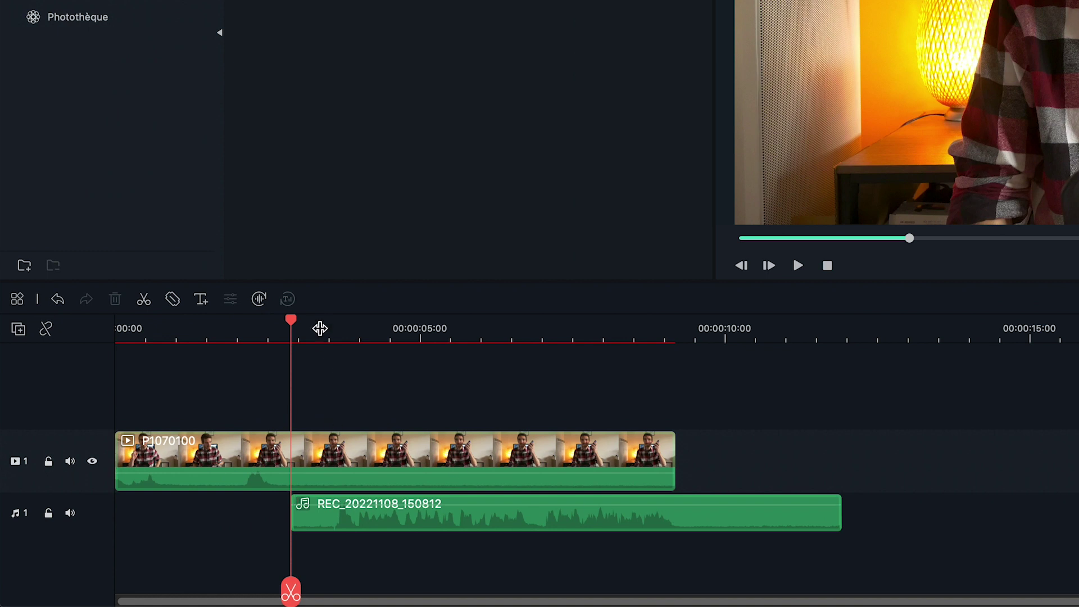
Trim about half a second off the start of the voice recording and move it to begin slightly before the playhead.
{"action": "left_click_drag", "start_coordinate": [292, 513], "coordinate": [326, 517]}
{"action": "left_click_drag", "start_coordinate": [393, 528], "coordinate": [332, 523]}
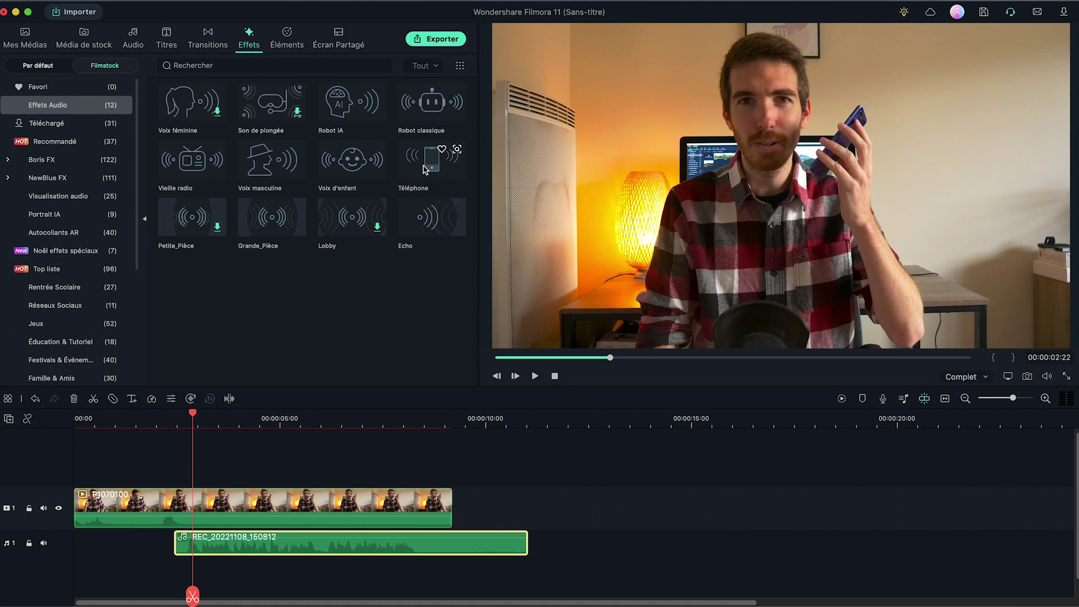
Apply the Téléphone audio effect to the voice recording and place the playhead at 00:00:02:01, ahead of the recording.
{"action": "left_click_drag", "start_coordinate": [432, 242], "coordinate": [256, 555]}
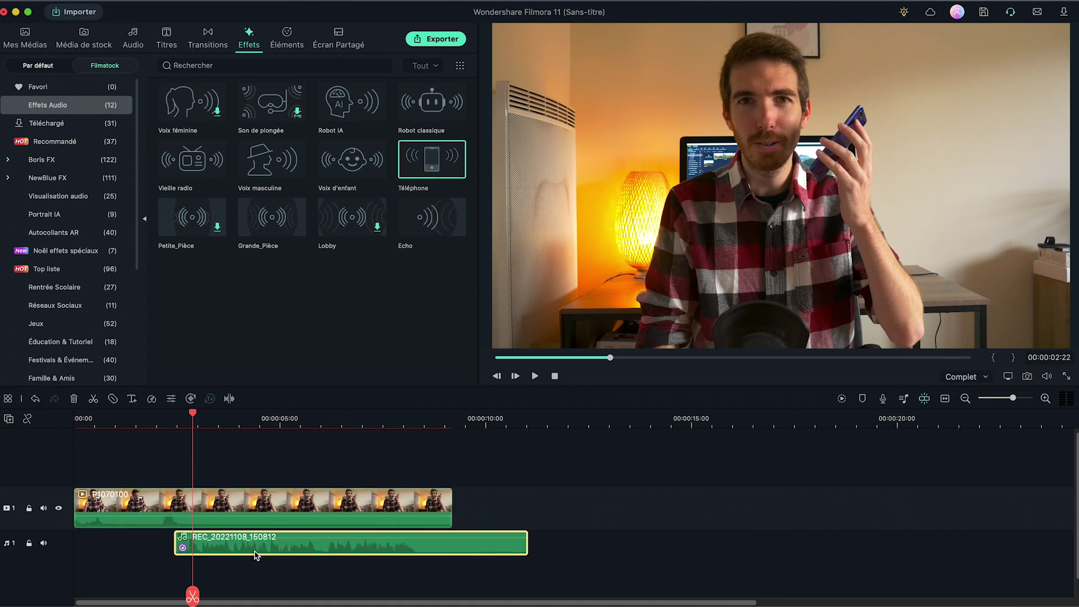
{"action": "left_click", "coordinate": [158, 420]}
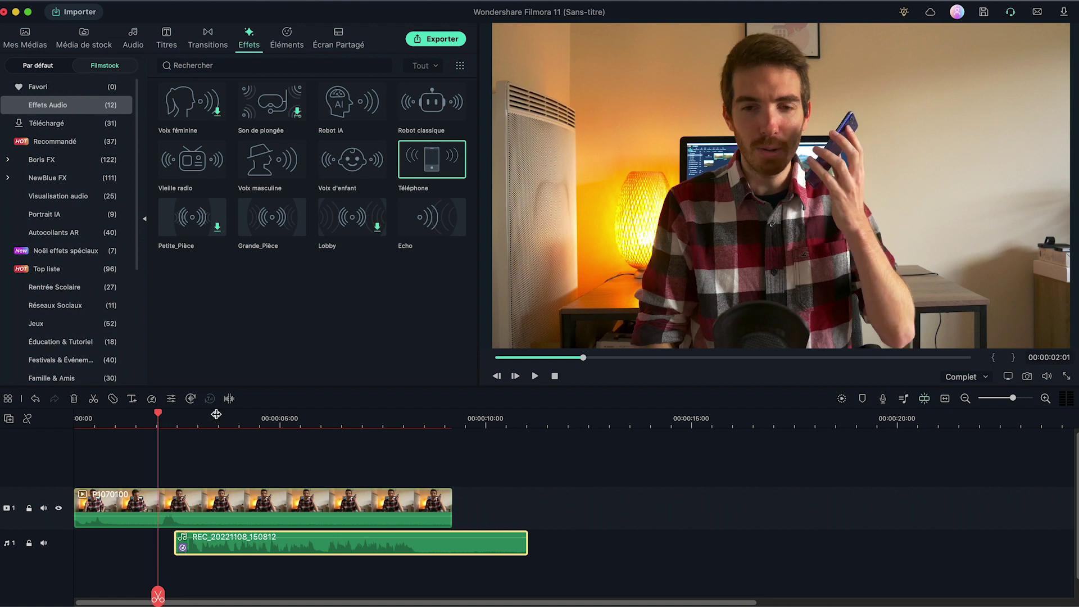